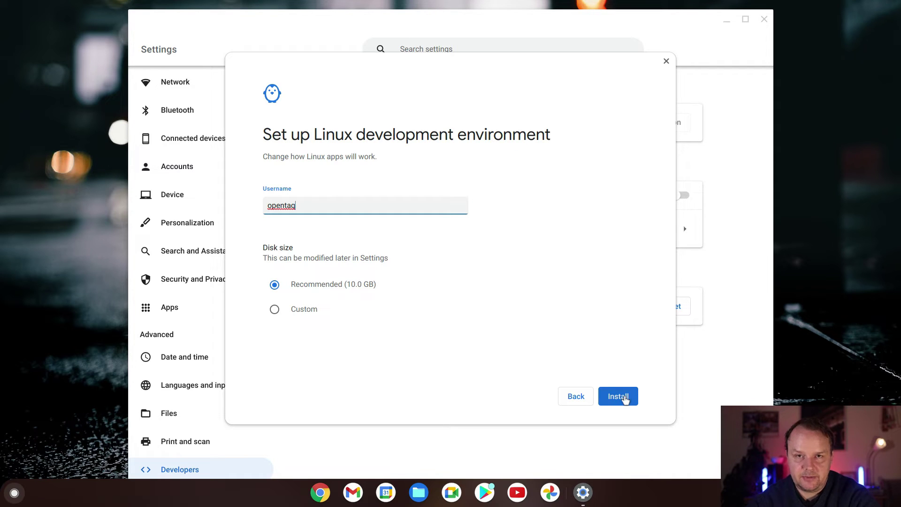
# Start installing the Linux development environment with the recommended disk size.
pyautogui.click(619, 396)
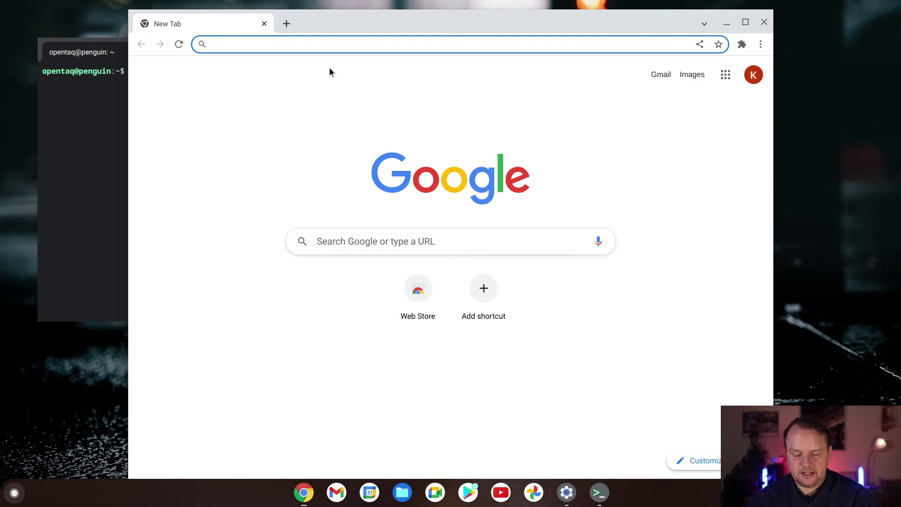
# Go to chrome://flags to open Chrome's Experiments page.
pyautogui.write('chrome:/')
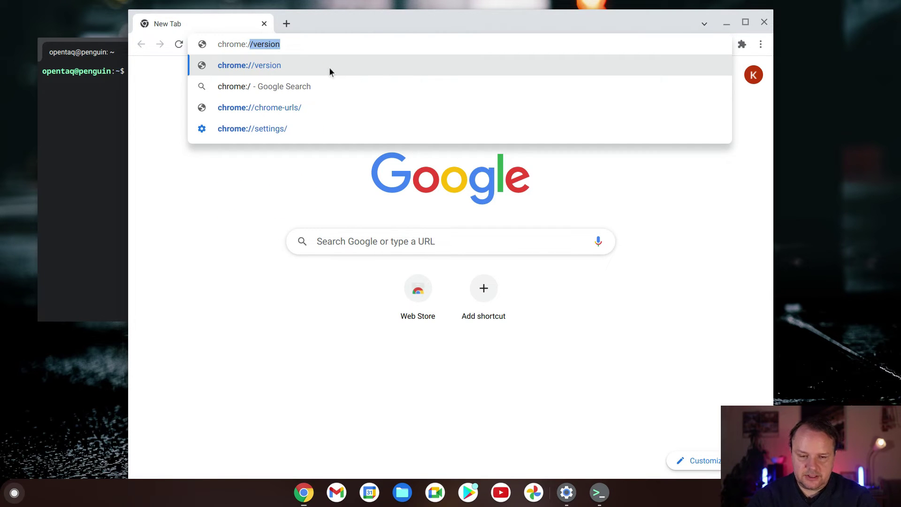
pyautogui.write('/flags')
pyautogui.press('Return')
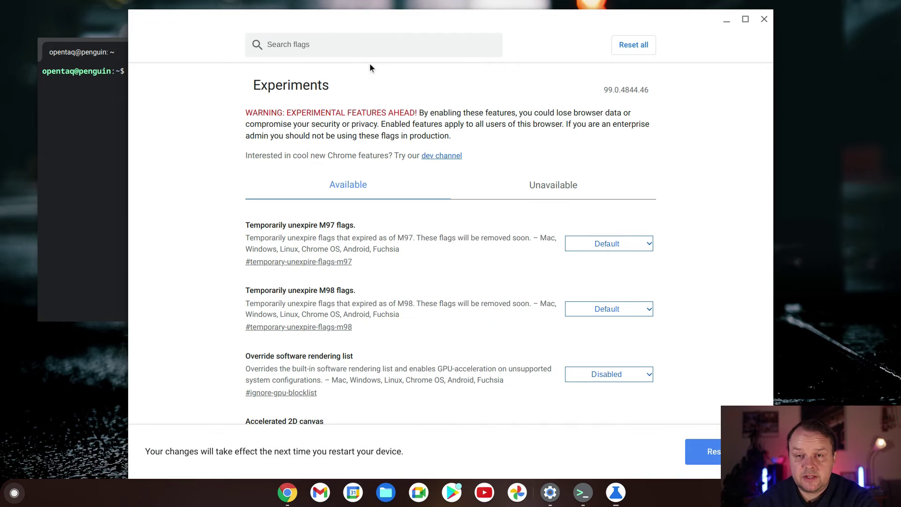
# Search the flags for 'crosti' and set Crostini Use DLC to Enabled.
pyautogui.click(364, 48)
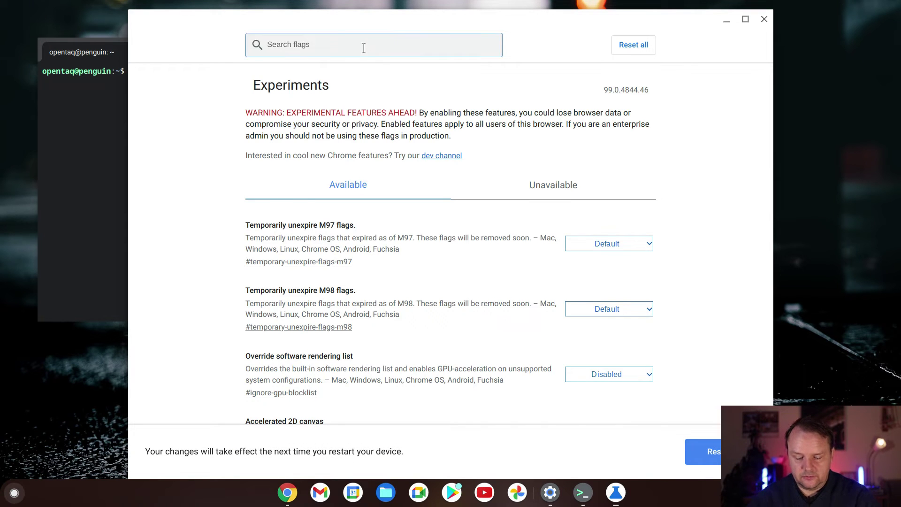
pyautogui.write('crosti')
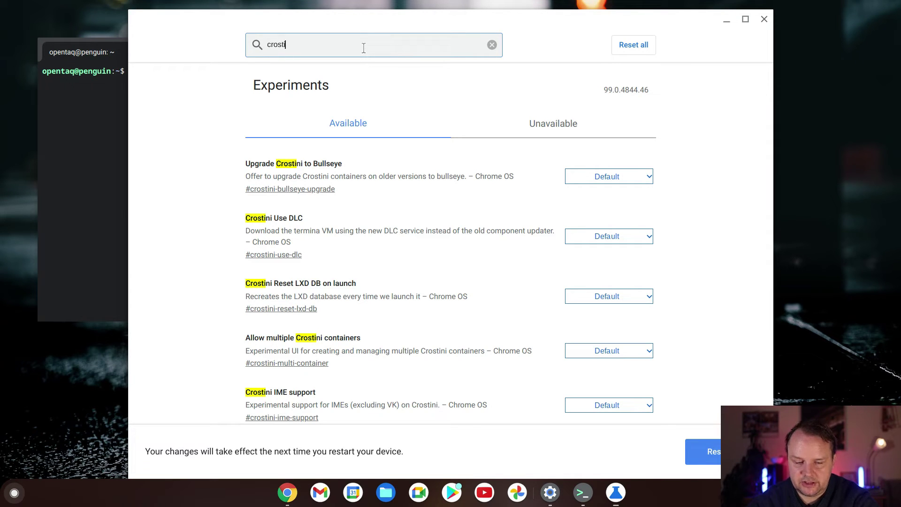
pyautogui.click(629, 246)
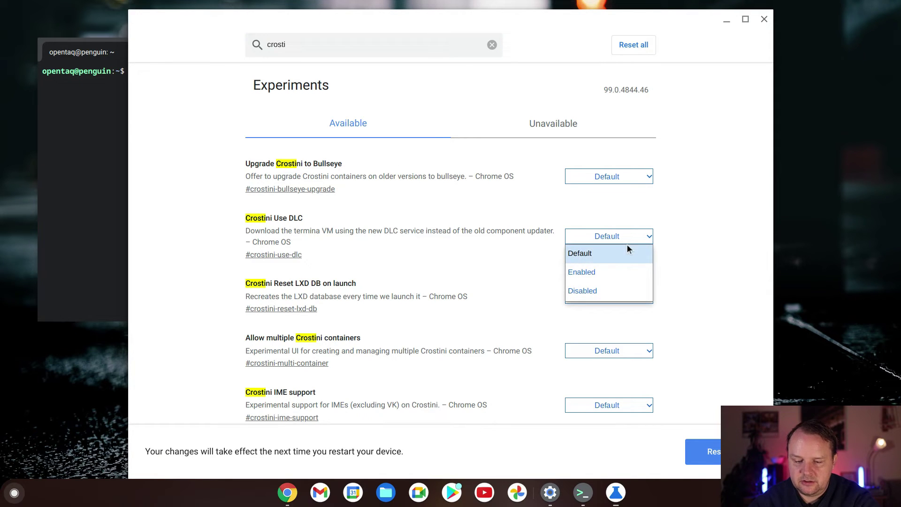
pyautogui.click(626, 272)
# Search the flags for 'vm', then clear the search so all flags are listed again.
pyautogui.doubleClick(276, 44)
pyautogui.write('vm')
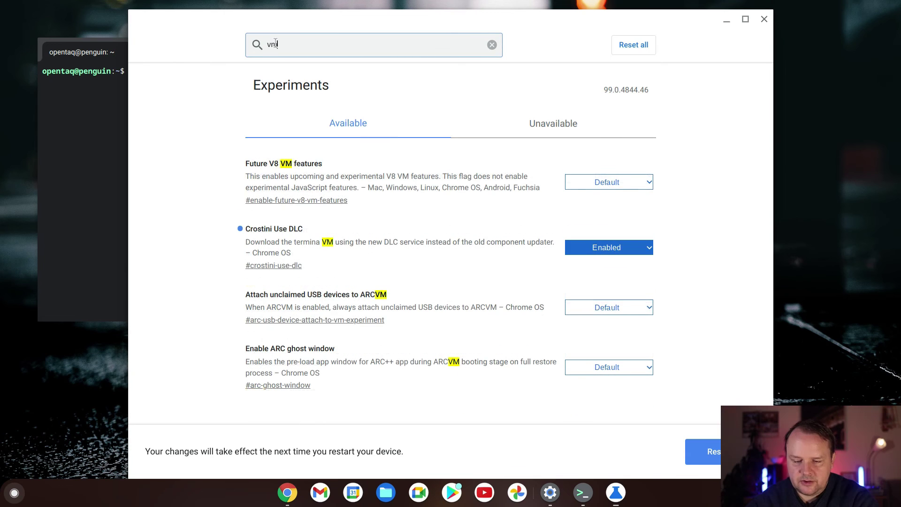
pyautogui.click(722, 308)
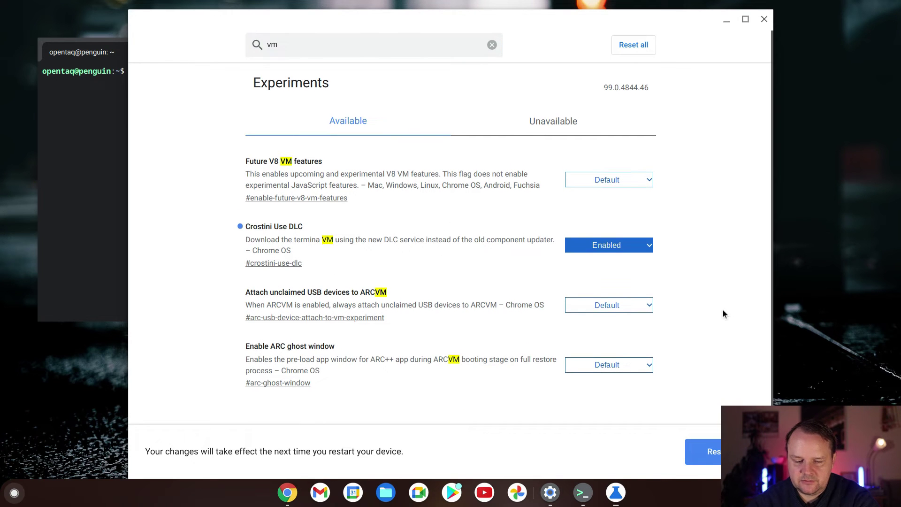
pyautogui.doubleClick(271, 43)
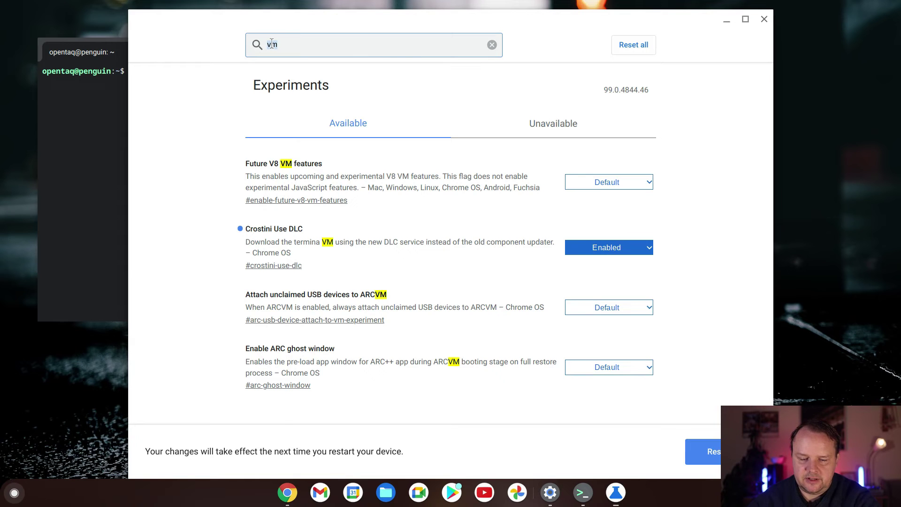
pyautogui.press('BackSpace')
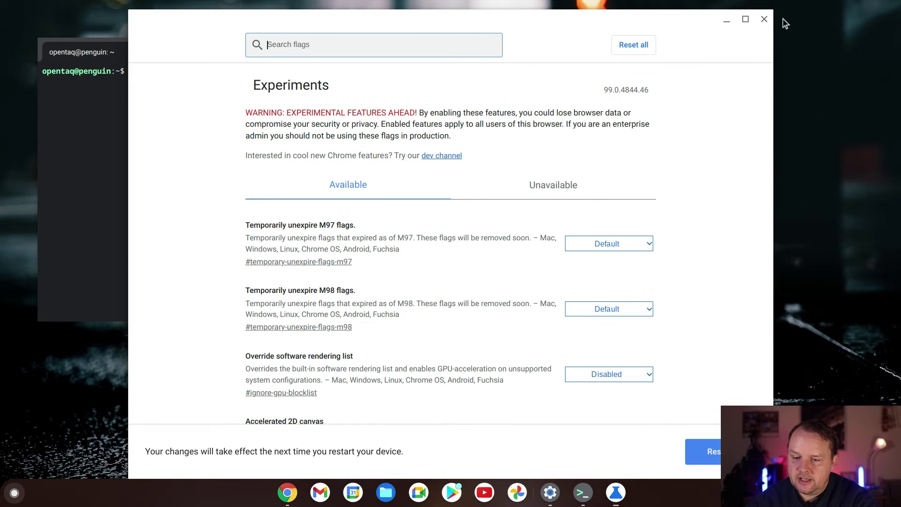
# Close the flags and new-tab Chrome windows and maximize the Linux terminal.
pyautogui.click(767, 19)
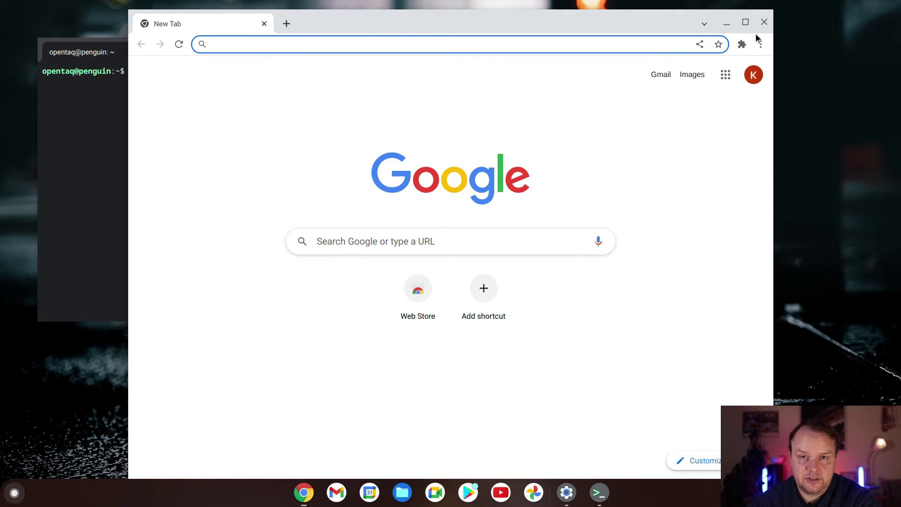
pyautogui.click(765, 22)
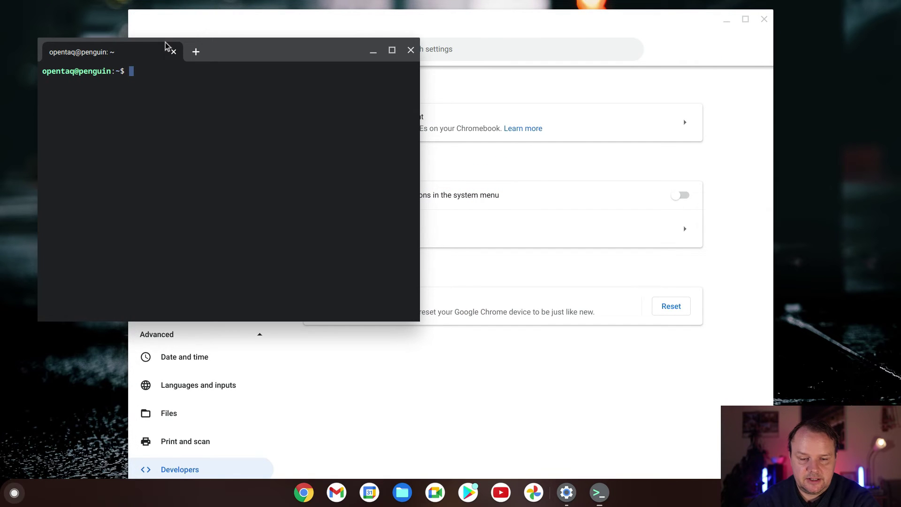
pyautogui.doubleClick(259, 50)
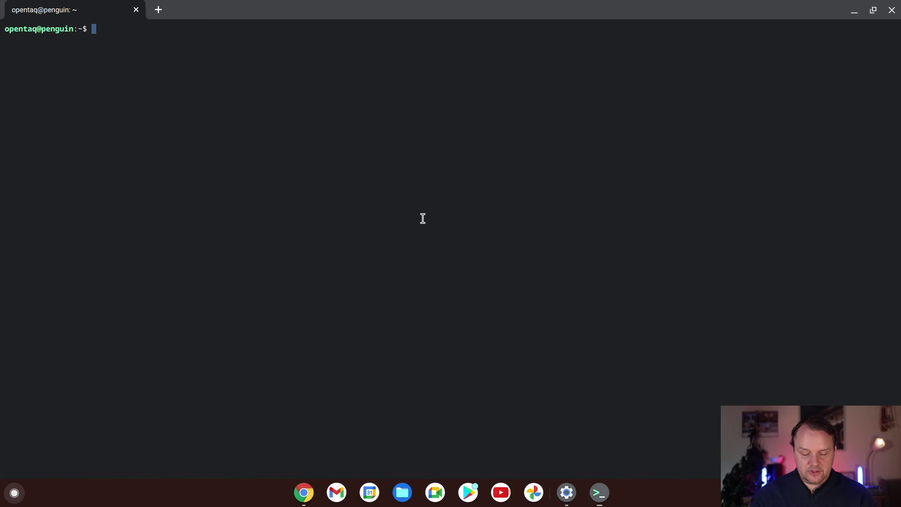
# Install apt-transport-https and curl, then add Brave's apt repository source.
pyautogui.write('sudo apt install apt-transport-https curl')
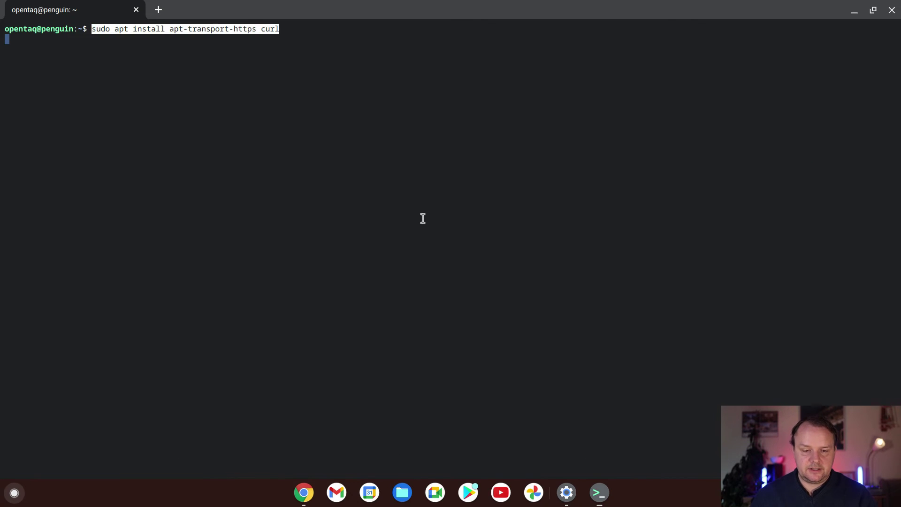
pyautogui.press('Return')
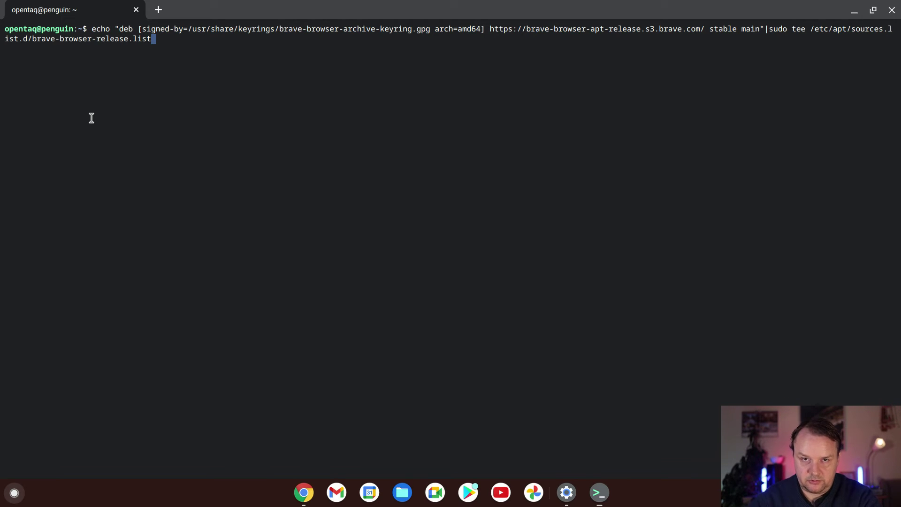
pyautogui.press('Return')
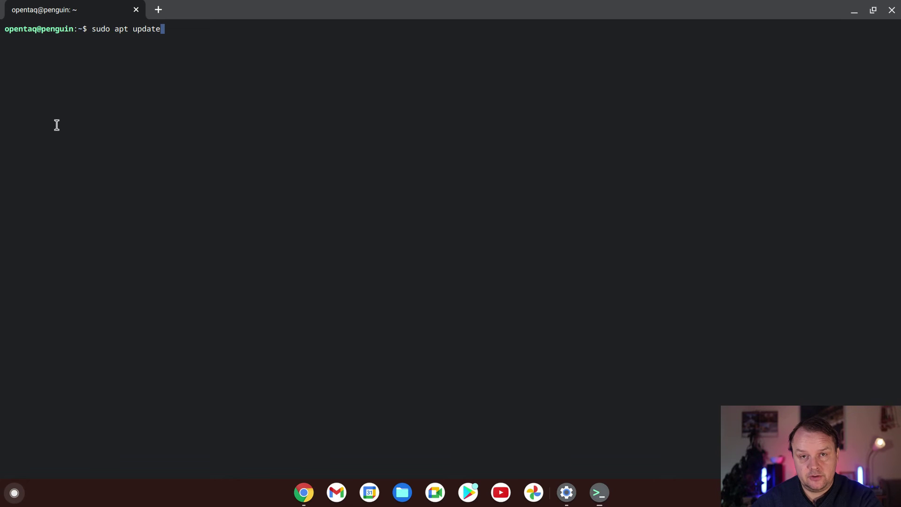
# Refresh apt package lists, install brave-browser confirming with Y, and clear the terminal.
pyautogui.press('Return')
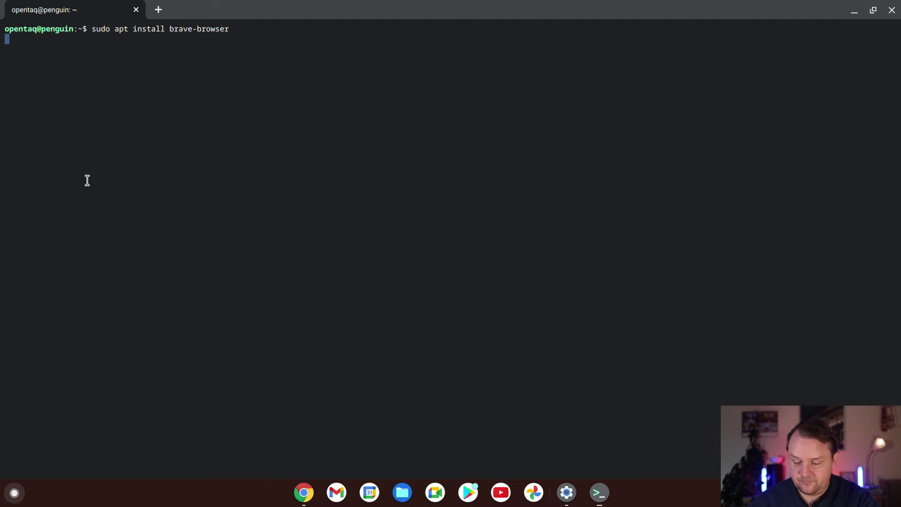
pyautogui.write('Y')
pyautogui.press('Return')
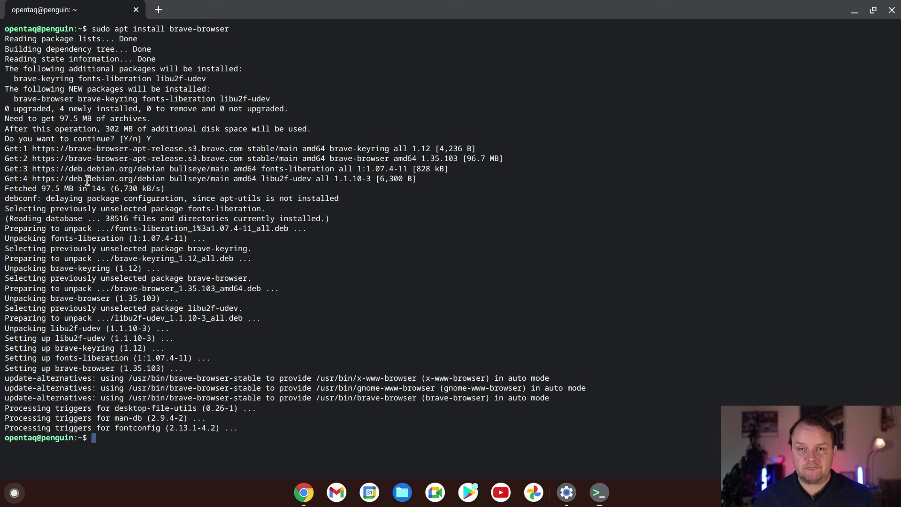
pyautogui.hotkey('ctrl', 'l')
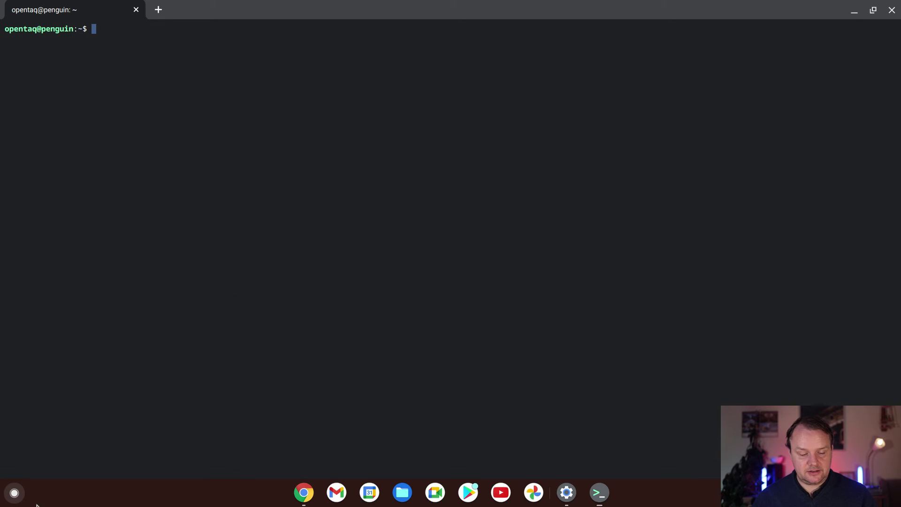
# Launch Brave Web Browser from a 'brave' Launcher search, declining to make it the default browser.
pyautogui.click(14, 493)
pyautogui.write('brave')
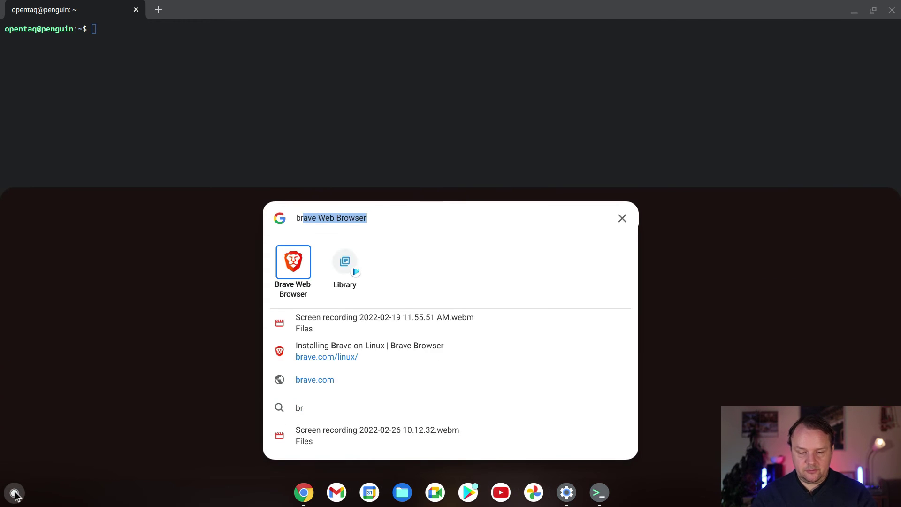
pyautogui.click(291, 263)
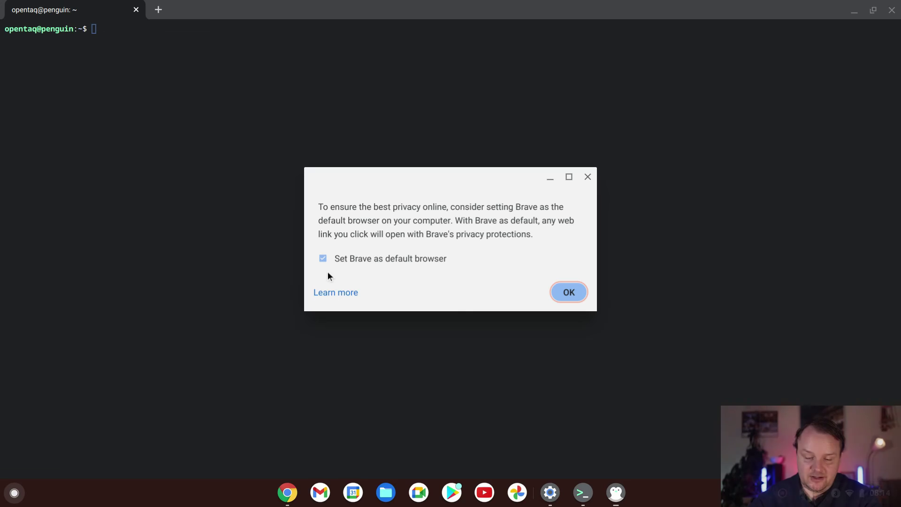
pyautogui.click(359, 260)
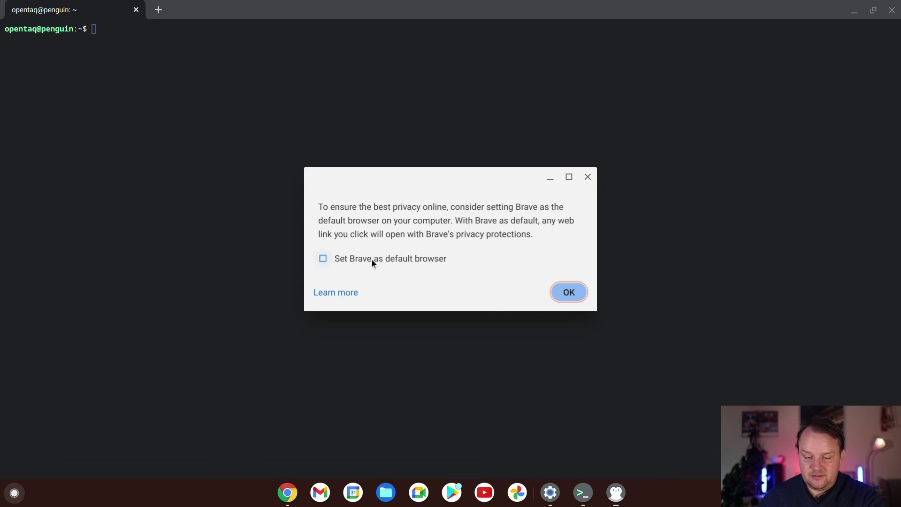
pyautogui.click(567, 293)
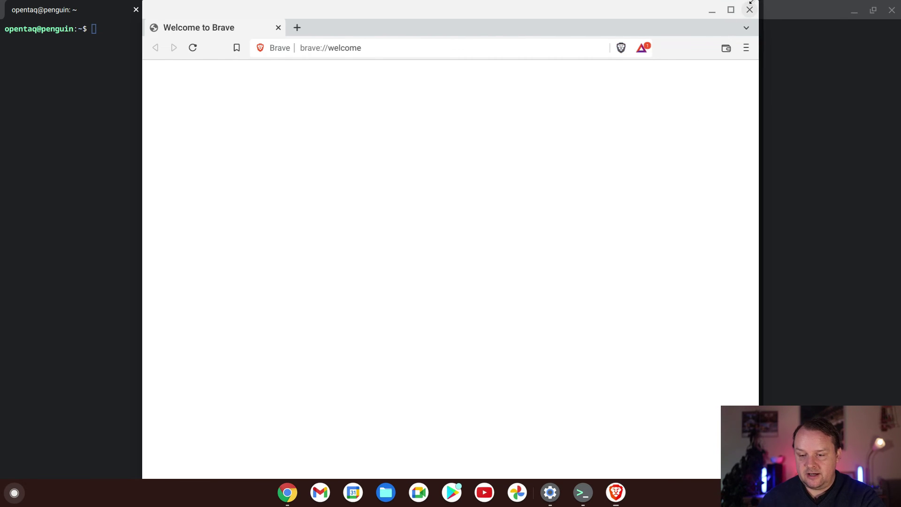
# Maximize Brave, load youtube.com, and accept YouTube's cookie consent with I AGREE.
pyautogui.click(729, 10)
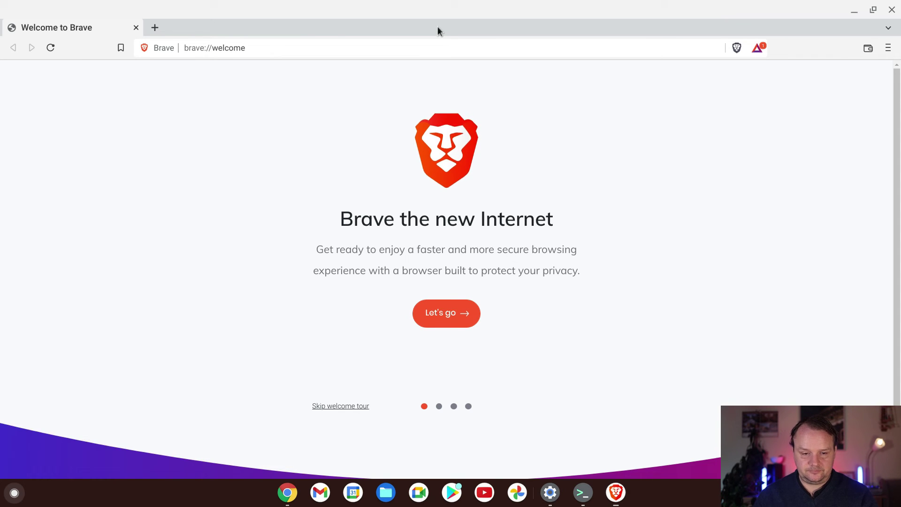
pyautogui.click(394, 45)
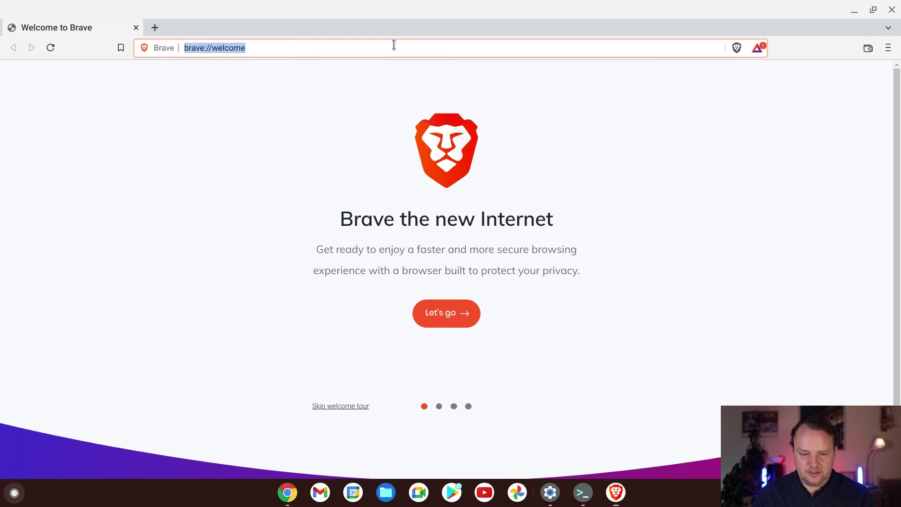
pyautogui.write('yout')
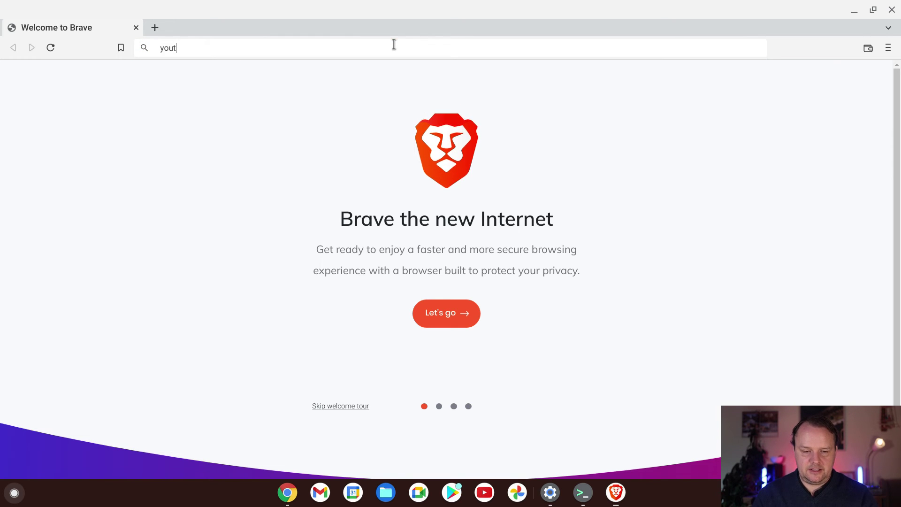
pyautogui.write('ube.com')
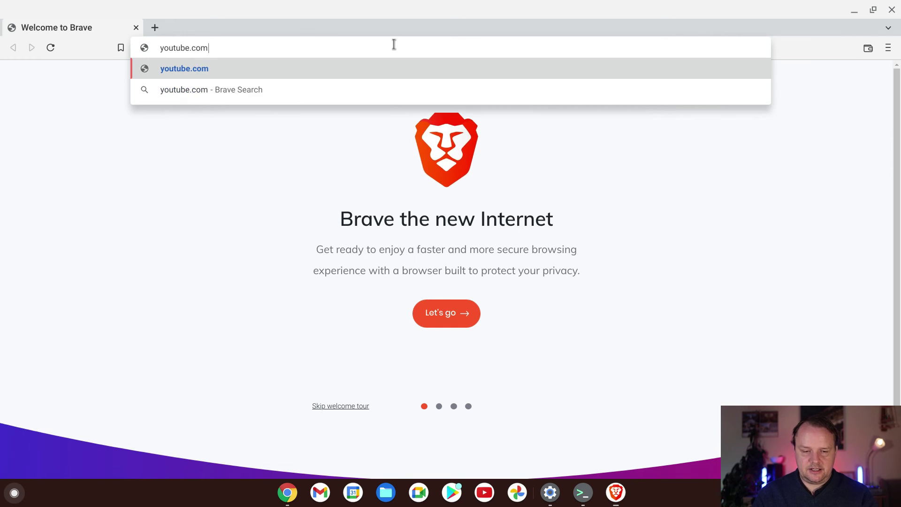
pyautogui.press('Return')
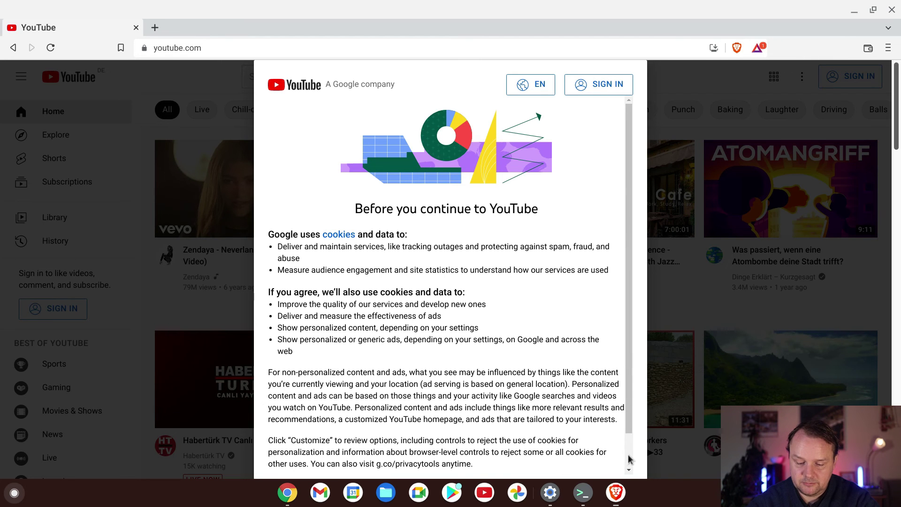
pyautogui.scroll(-1, 629, 459)
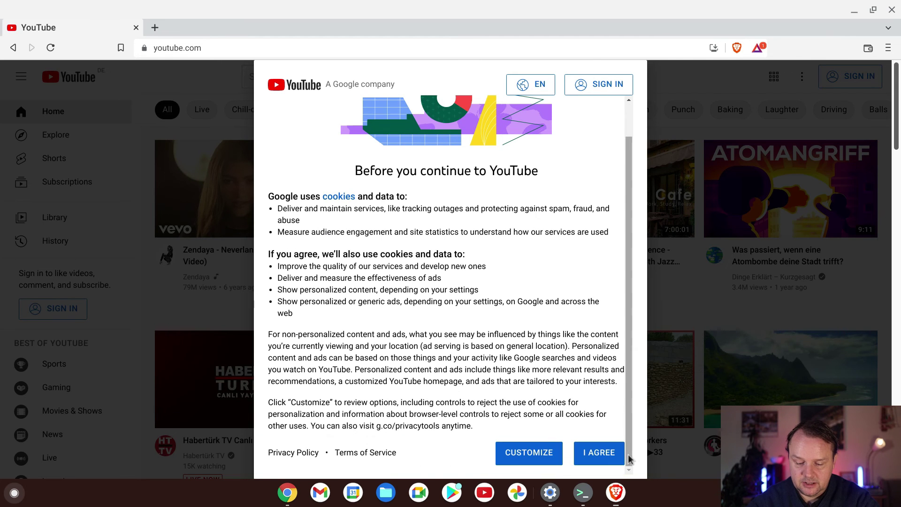
pyautogui.click(594, 453)
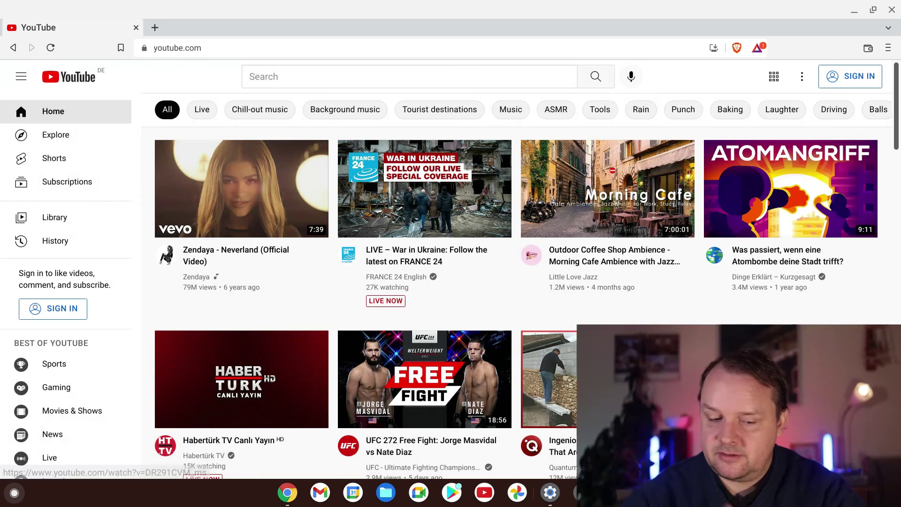